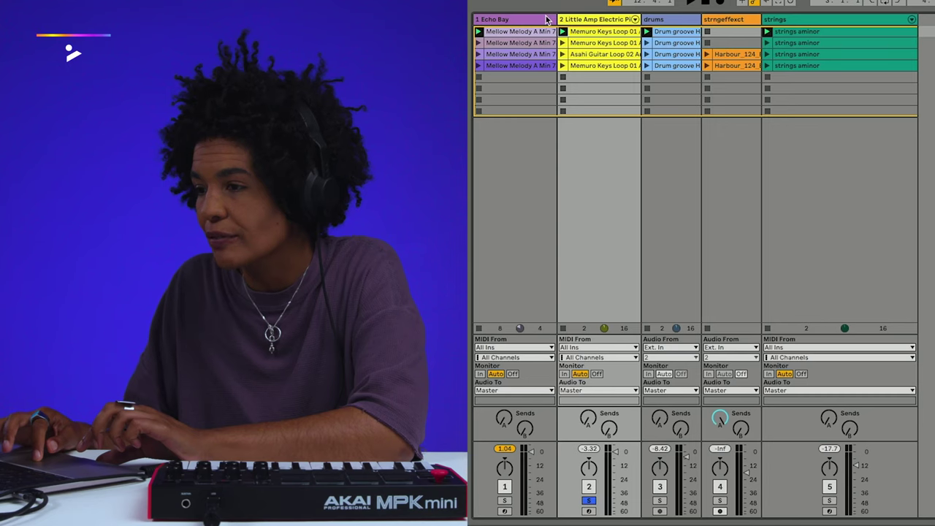
# Group the Echo Bay and Little Amp Electric Piano tracks and play the session
pyautogui.click(587, 26)
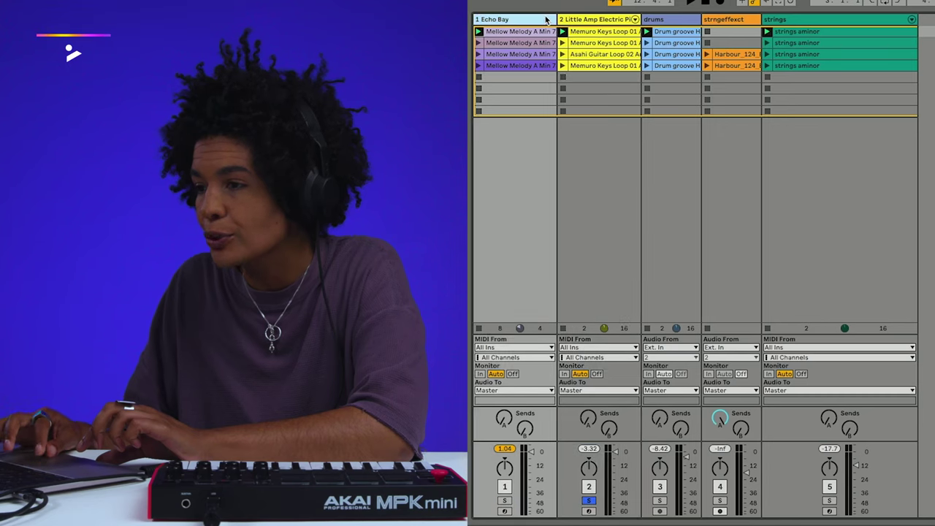
pyautogui.rightClick(586, 24)
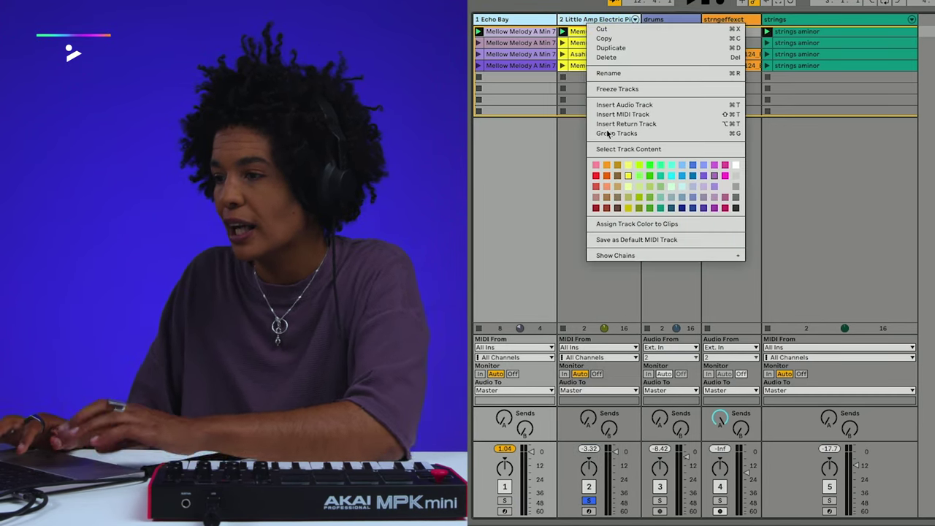
pyautogui.click(643, 134)
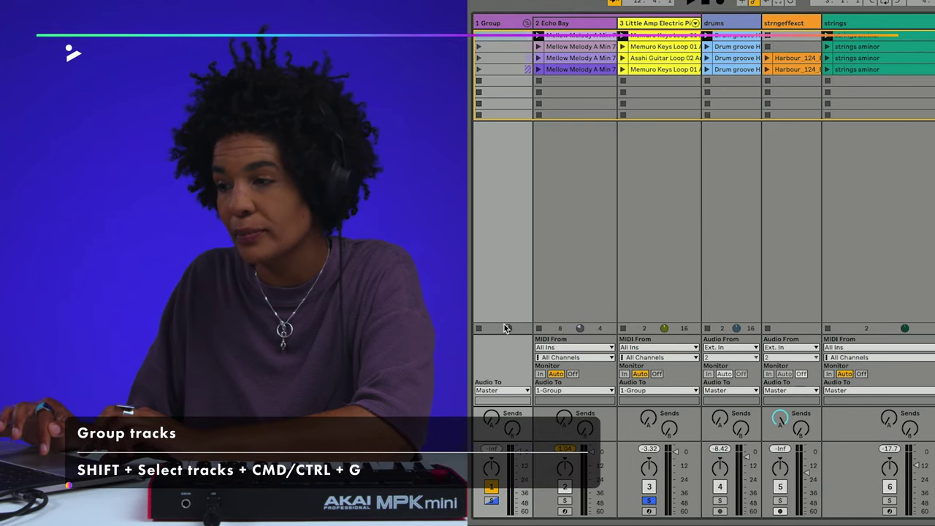
pyautogui.press('space')
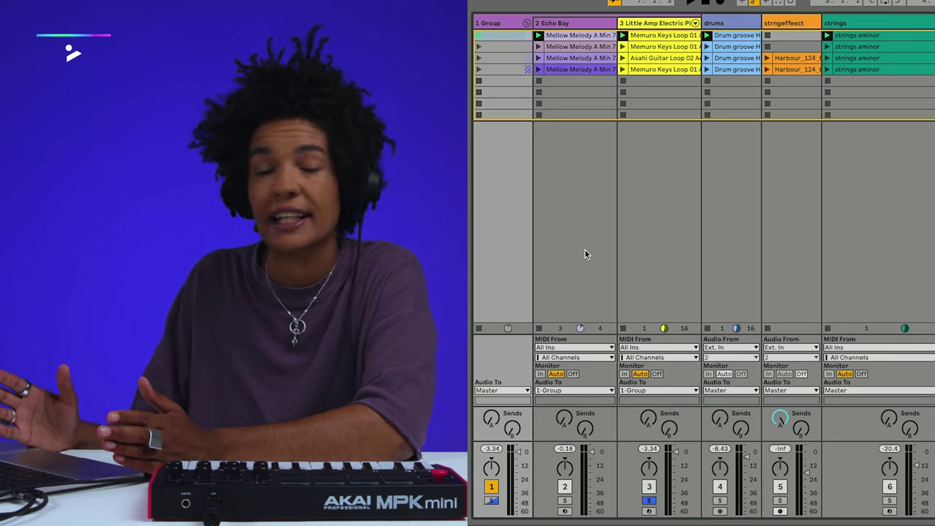
# Ungroup the group track holding Echo Bay and Little Amp Electric Piano
pyautogui.rightClick(496, 27)
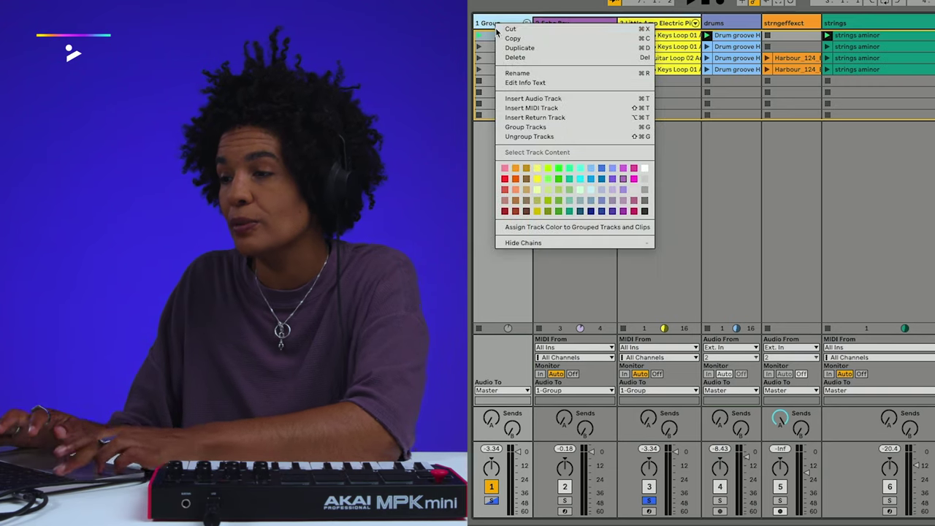
pyautogui.click(537, 137)
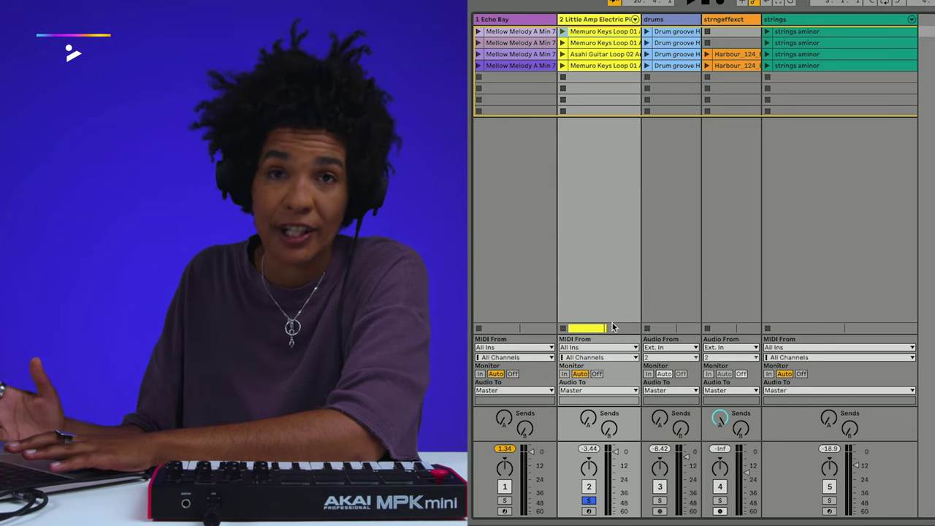
# Launch the second clip on the Little Amp Electric Piano track and hand playback back to the Arrangement
pyautogui.press('space')
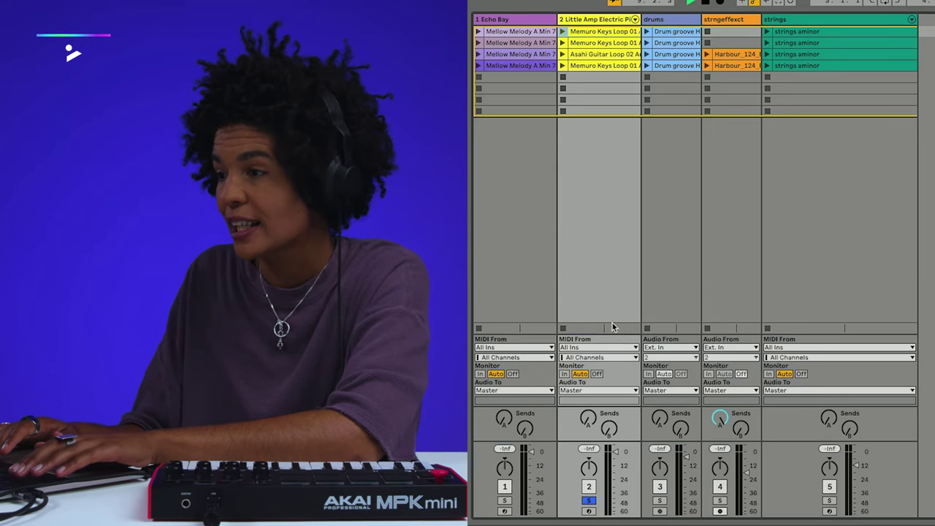
pyautogui.click(562, 42)
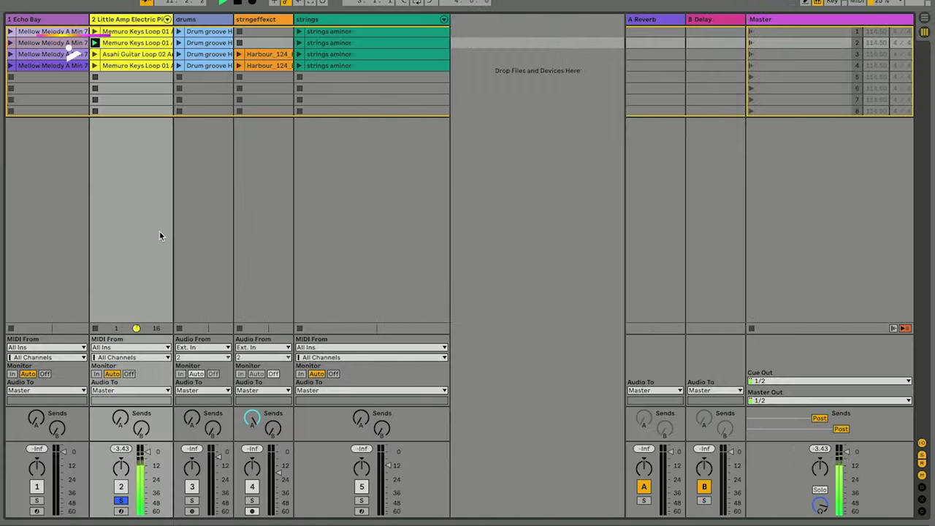
pyautogui.press('Tab')
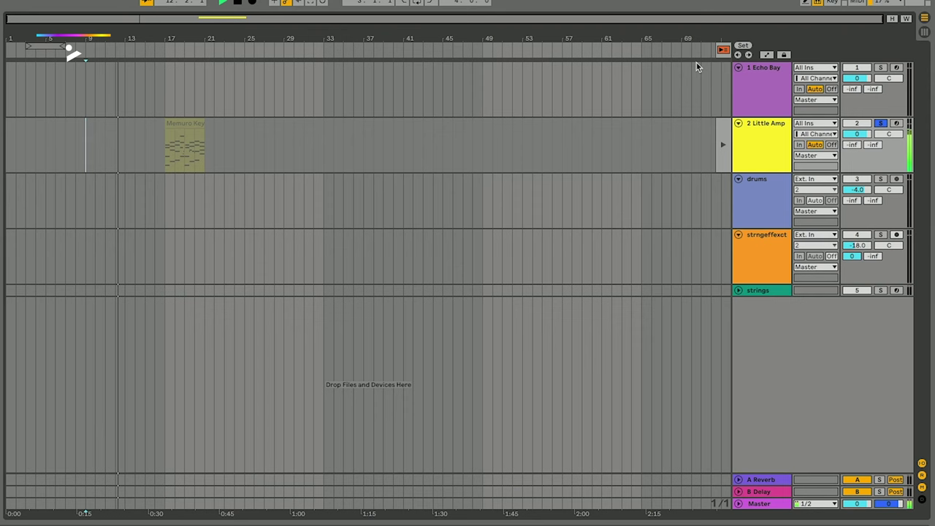
pyautogui.click(721, 50)
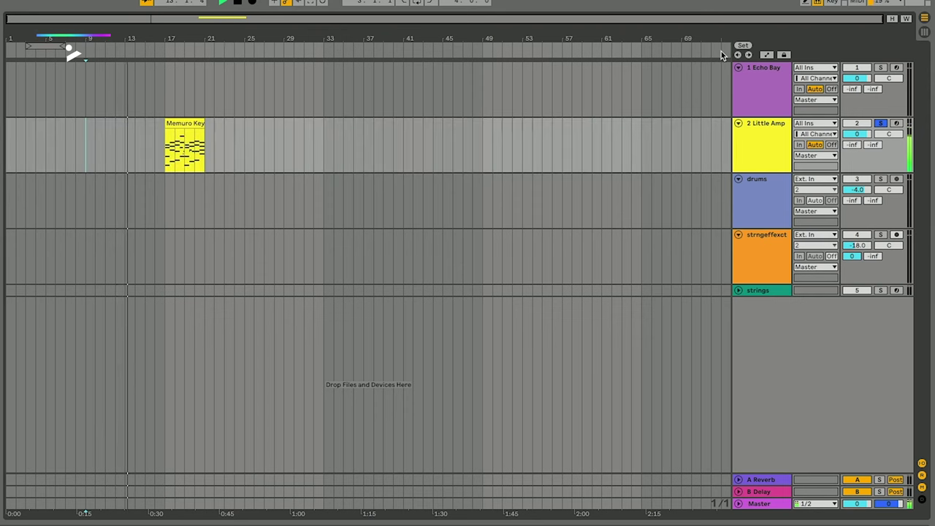
pyautogui.press('Tab')
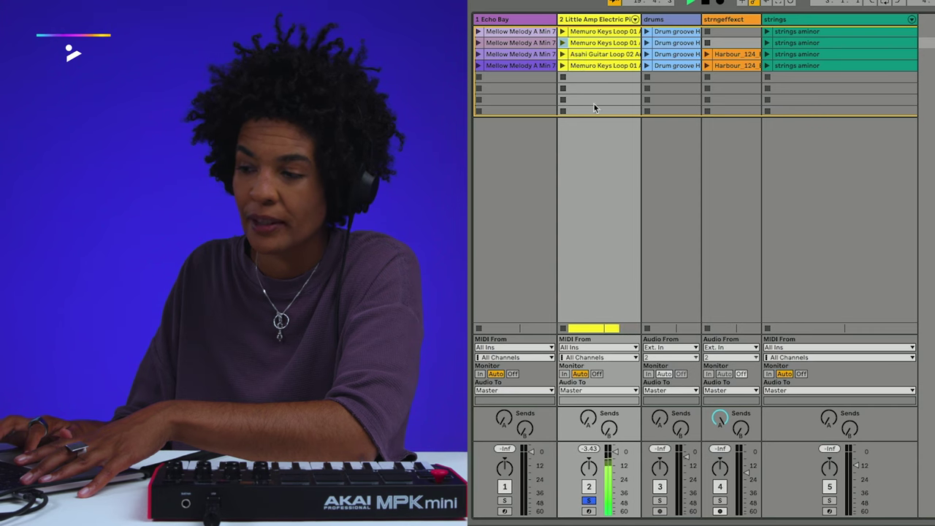
# Launch the fourth clip on the Little Amp Electric Piano track and switch to the Arrangement View
pyautogui.click(562, 65)
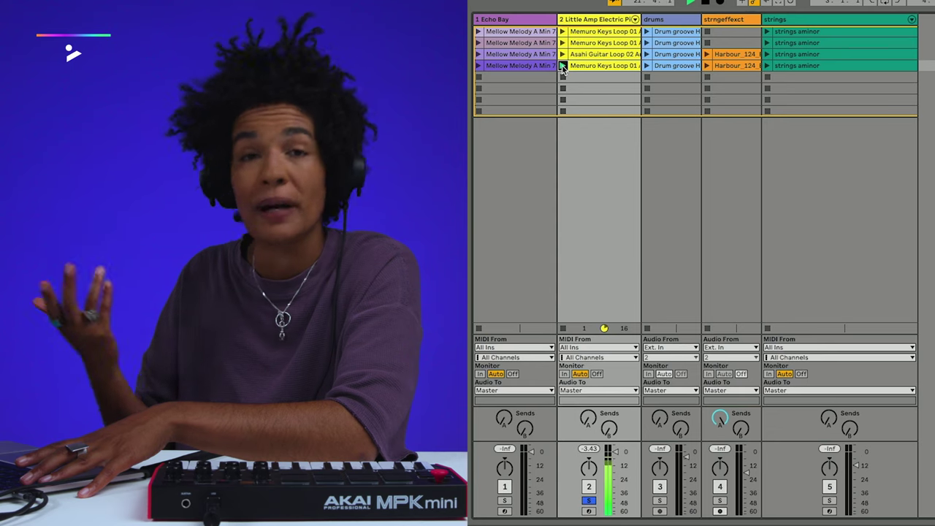
pyautogui.press('Tab')
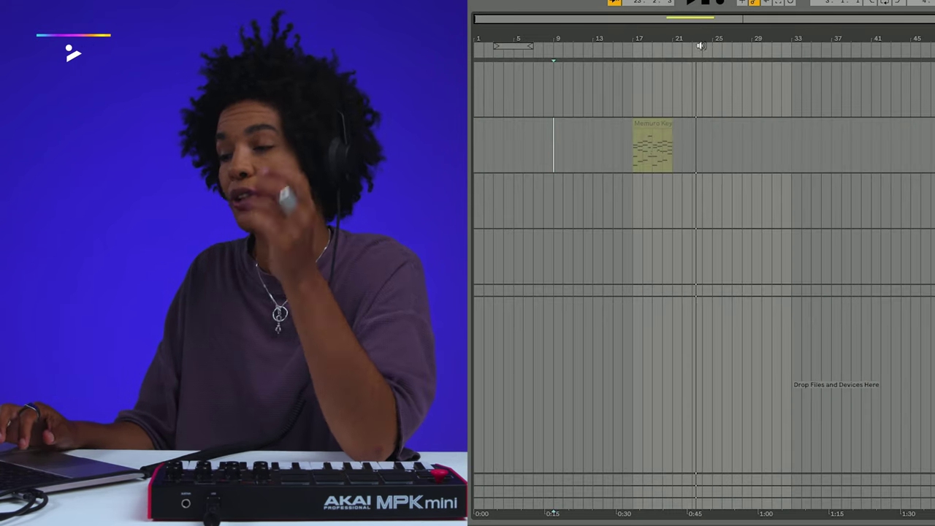
pyautogui.click(763, 166)
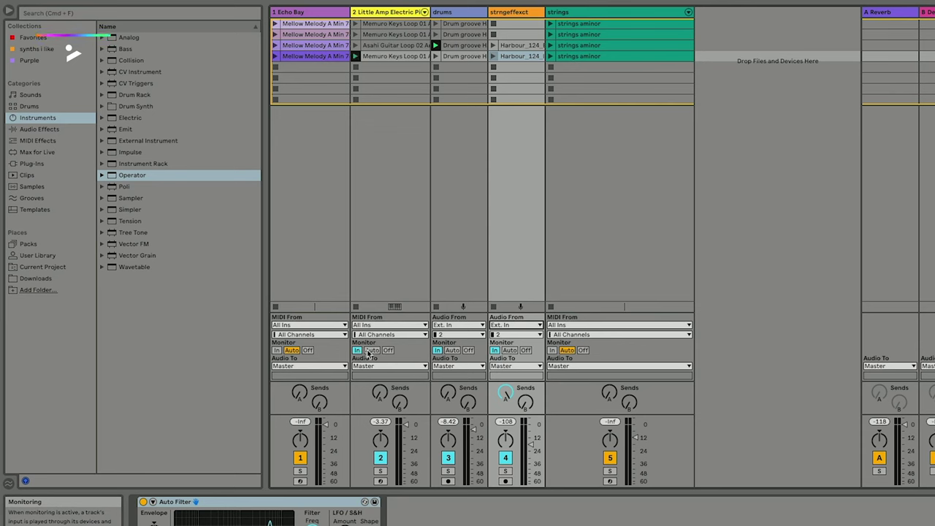
# Switch the Little Amp Electric Piano track's monitoring to Auto and back to In
pyautogui.click(371, 350)
pyautogui.click(357, 351)
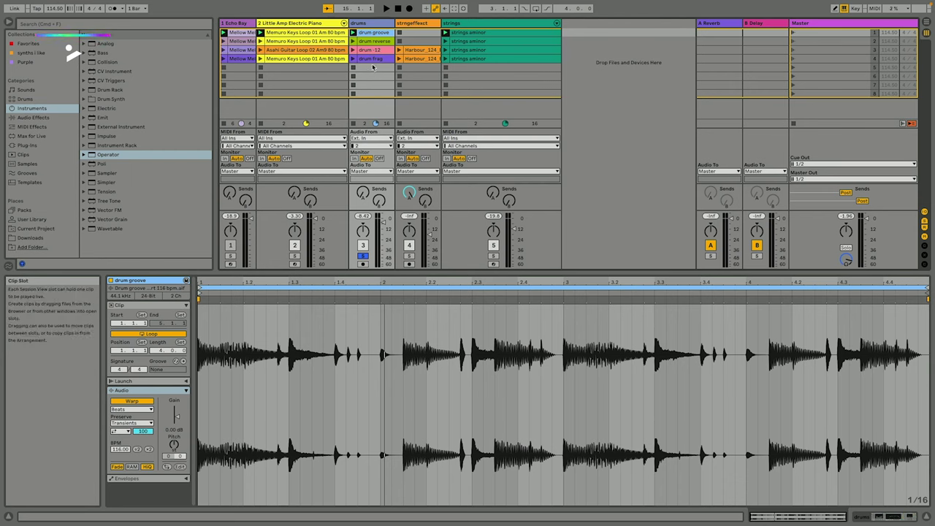
# Launch the drum groove clip and enable Follow Action in its launch settings
pyautogui.click(354, 33)
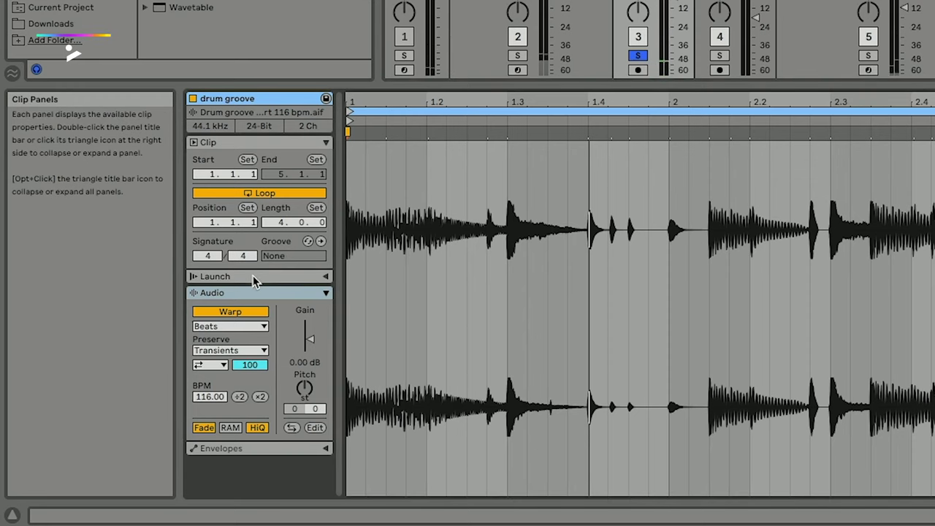
pyautogui.click(325, 277)
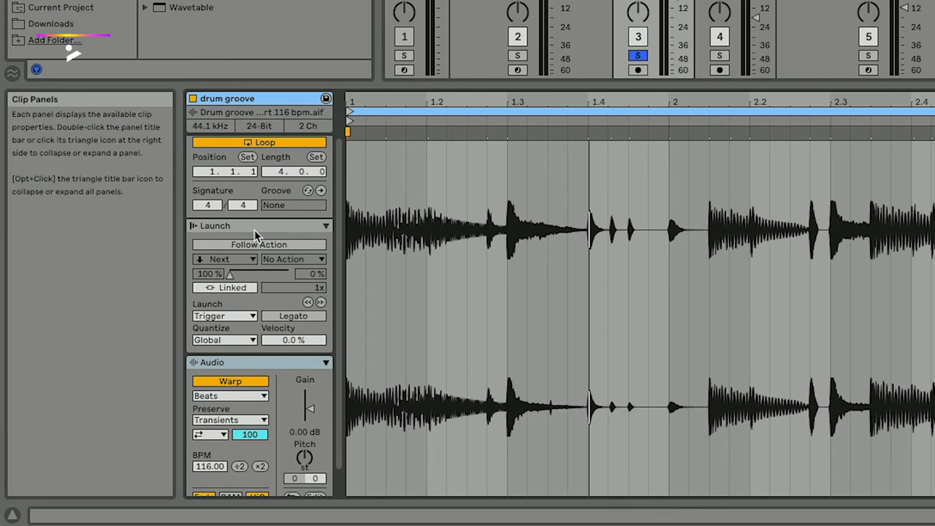
pyautogui.click(258, 244)
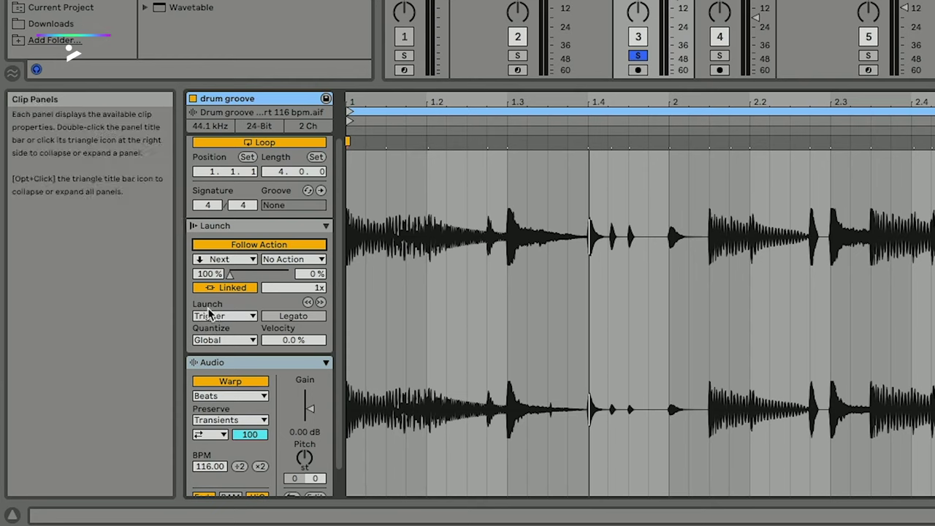
# View the launch modes available for the drum groove clip and play it in Trigger mode
pyautogui.click(229, 317)
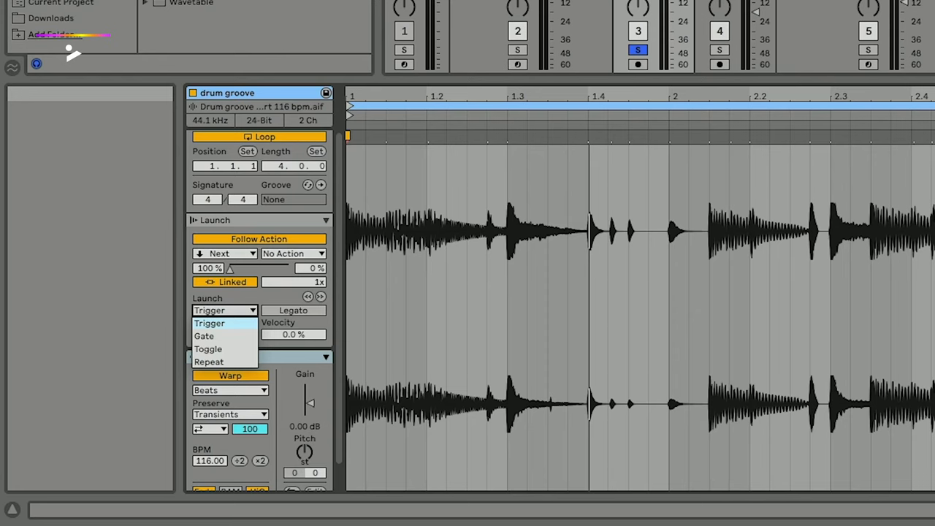
pyautogui.press('Escape')
pyautogui.press('space')
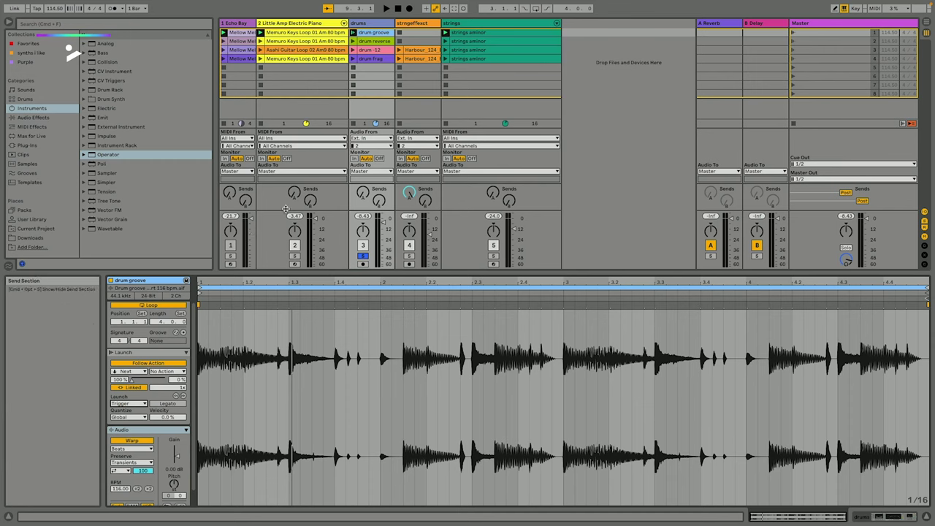
pyautogui.click(354, 32)
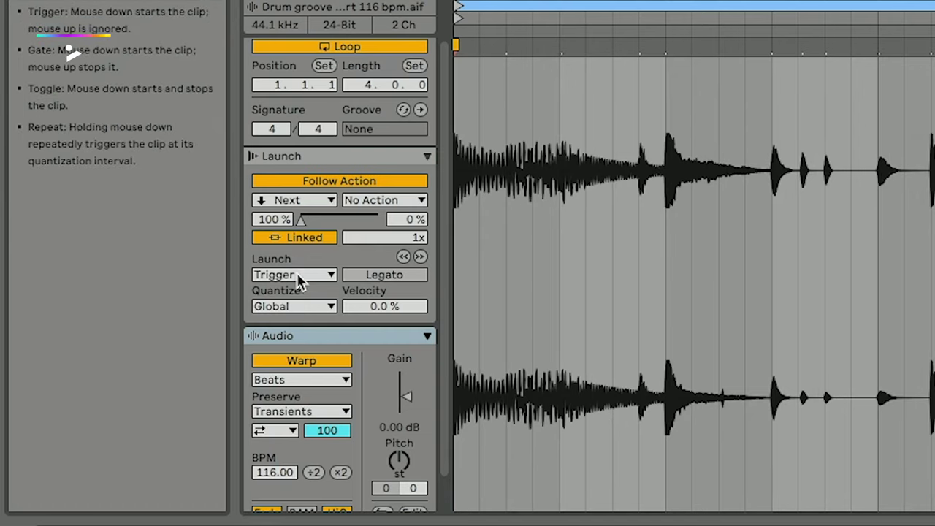
# Set the drum groove clip's launch mode to Gate and the global quantization to 1 Bar
pyautogui.click(131, 404)
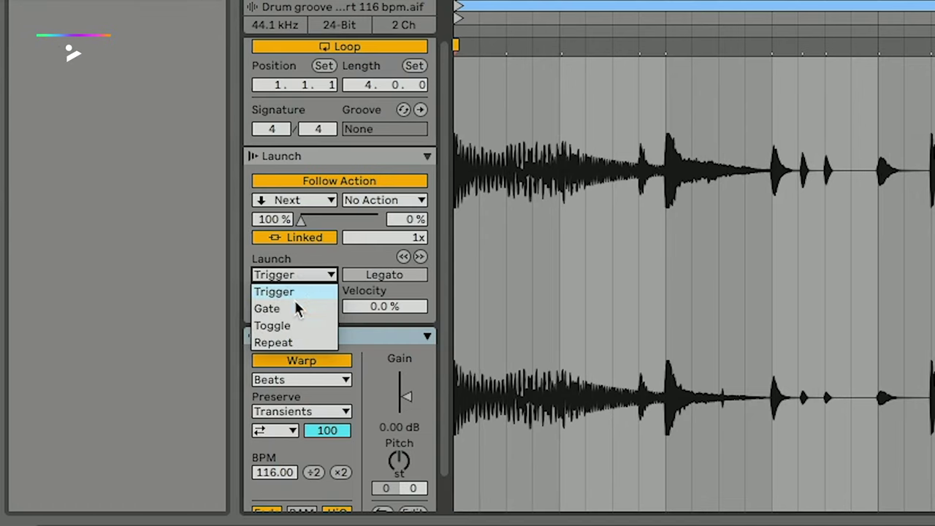
pyautogui.click(296, 309)
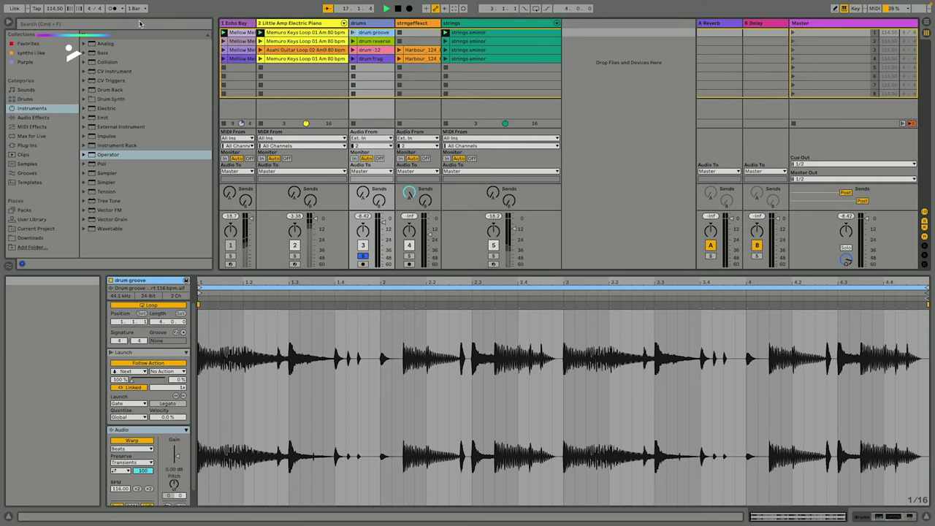
pyautogui.click(143, 11)
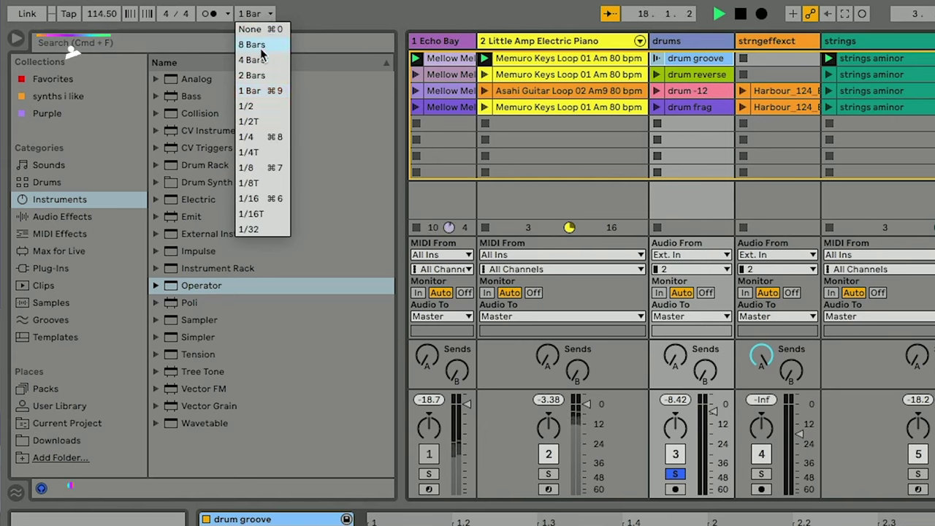
pyautogui.click(259, 93)
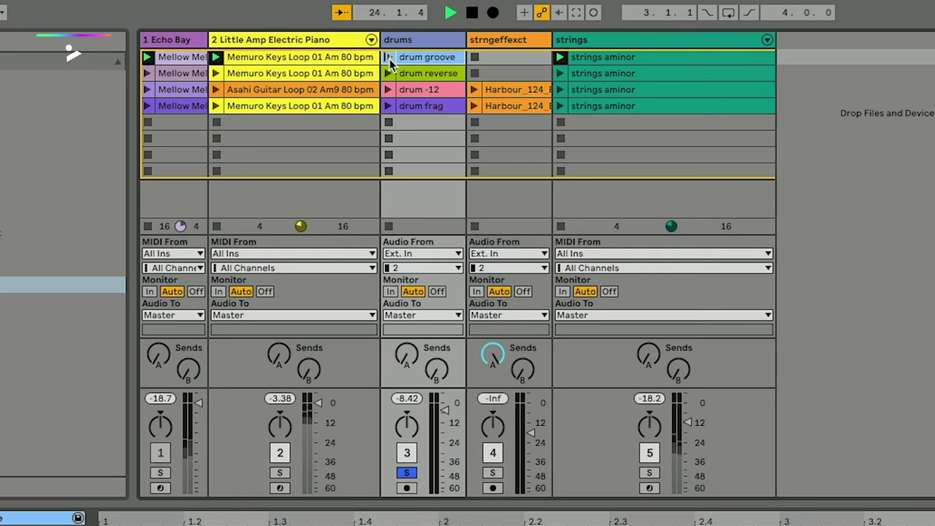
# Launch the drum groove clip repeatedly to hear how its launch mode behaves
pyautogui.click(389, 58)
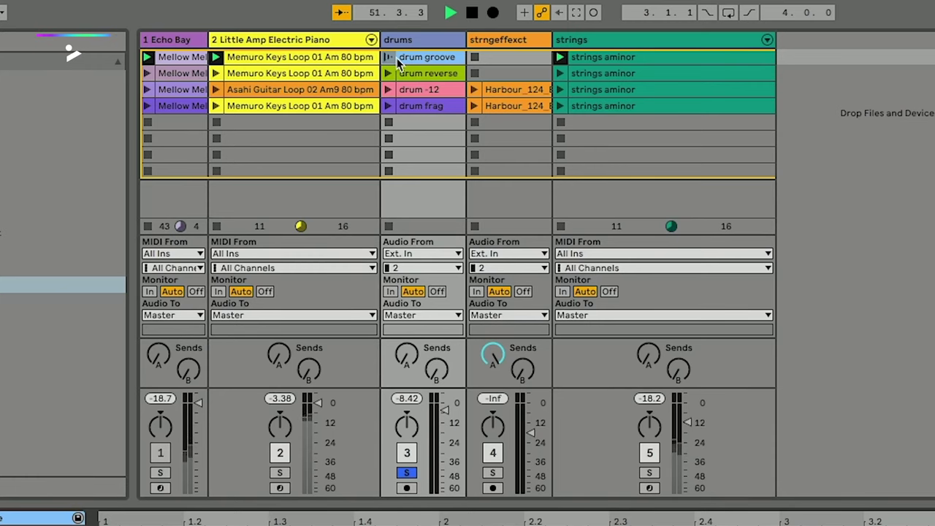
pyautogui.click(387, 57)
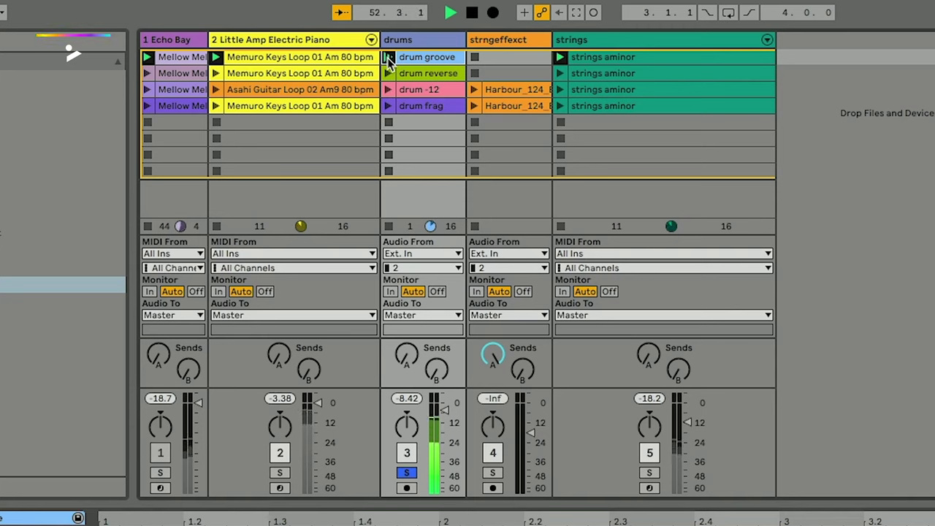
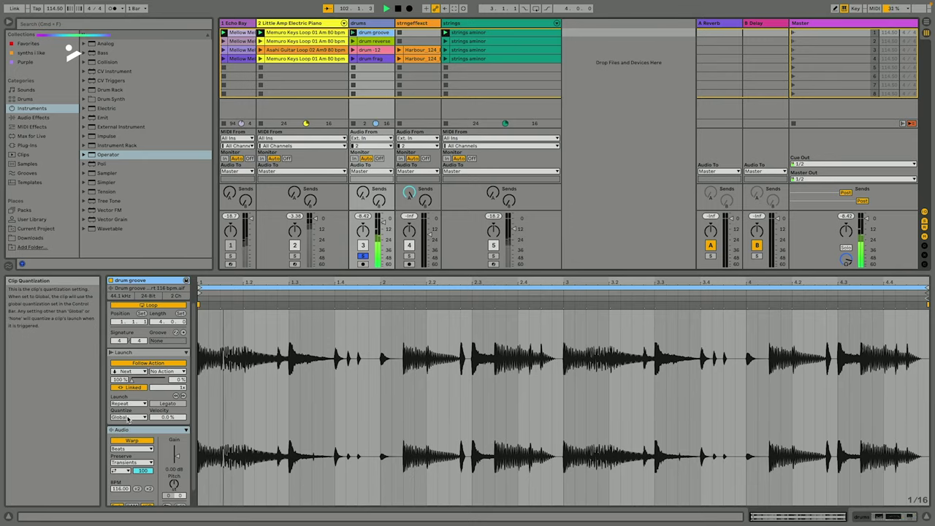
# Try 1/4, 1/8 and 1/2T as the drum groove clip's launch quantization, and restore it to Global
pyautogui.click(128, 417)
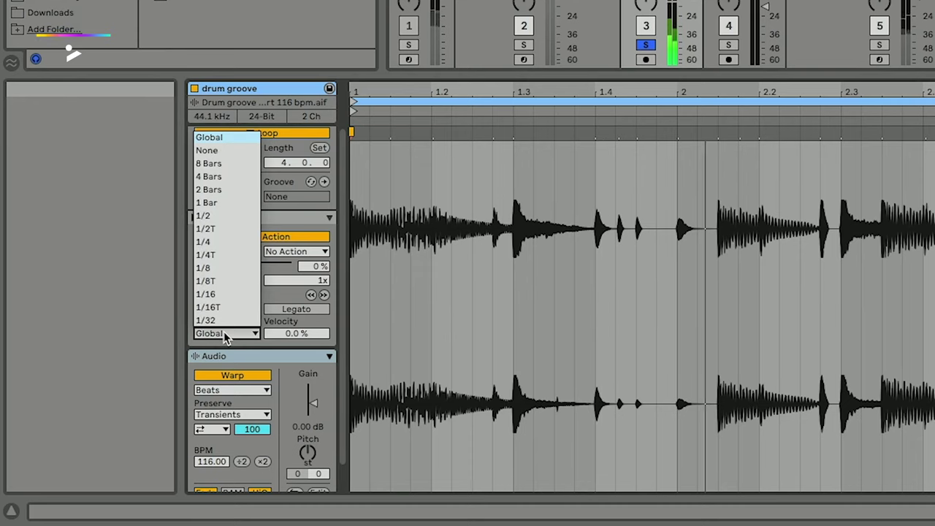
pyautogui.click(205, 242)
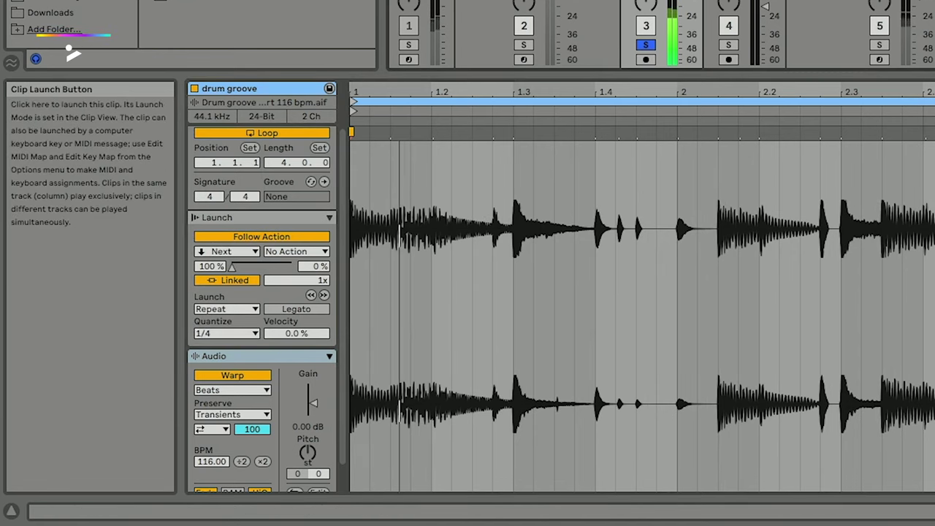
pyautogui.click(241, 333)
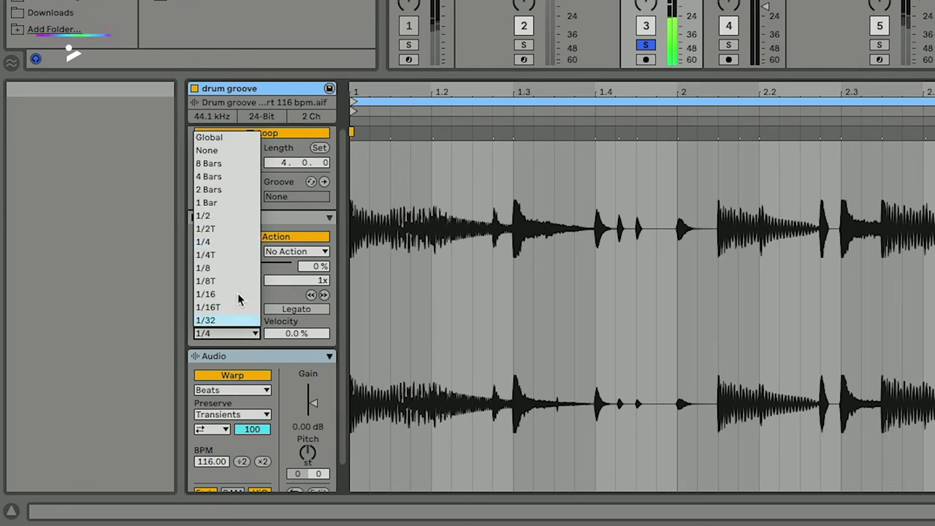
pyautogui.click(214, 270)
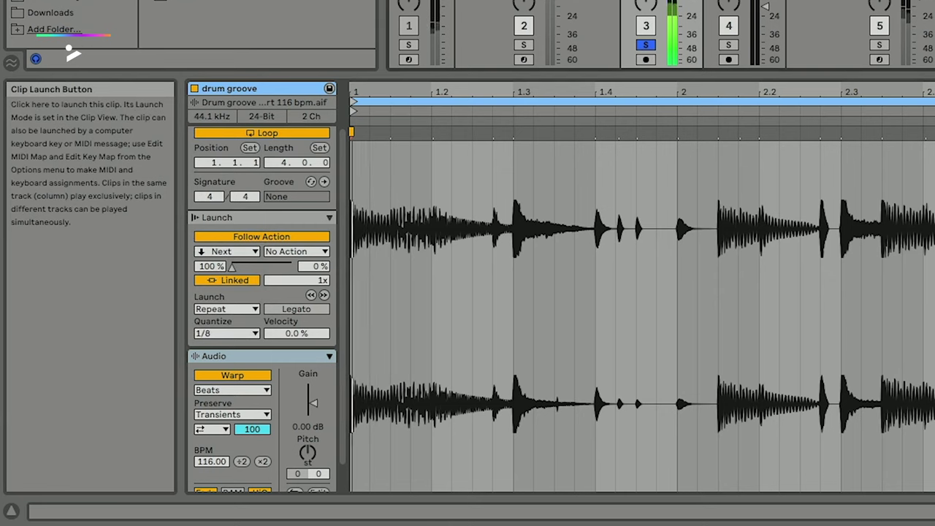
pyautogui.click(222, 334)
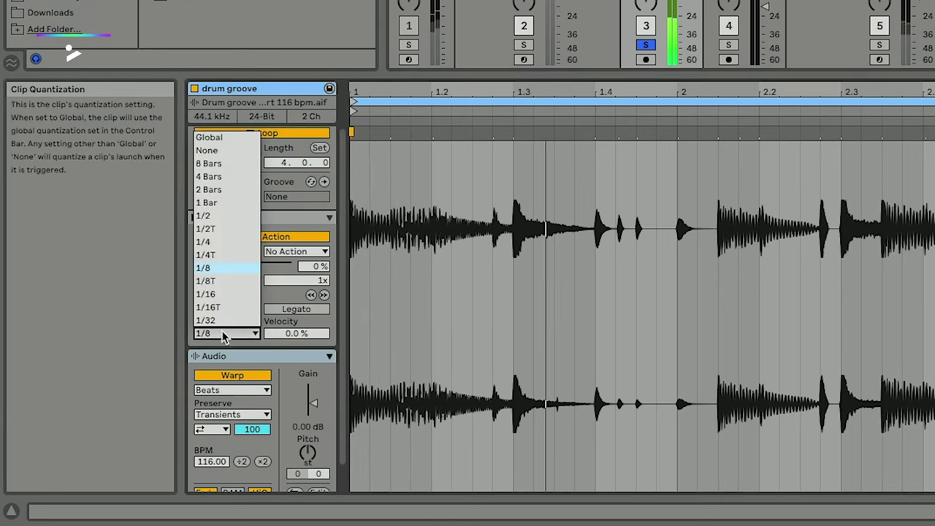
pyautogui.click(224, 229)
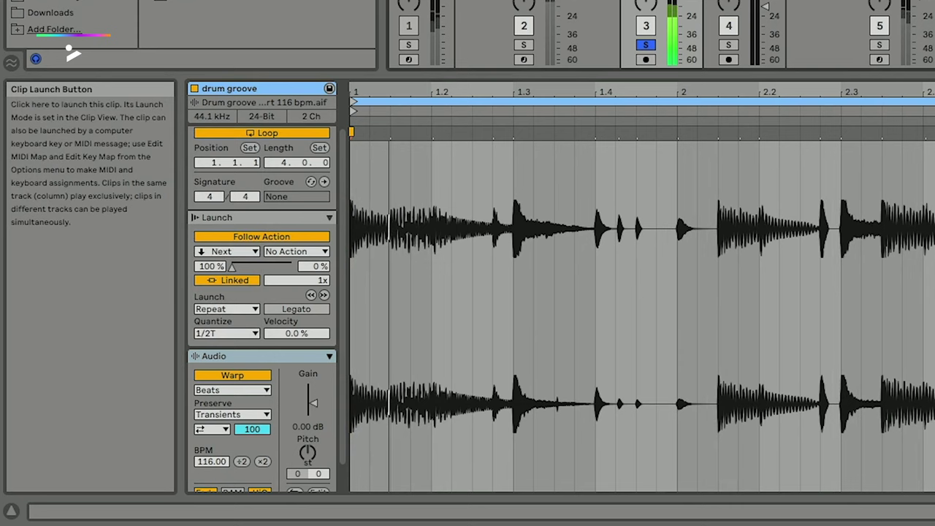
pyautogui.click(232, 333)
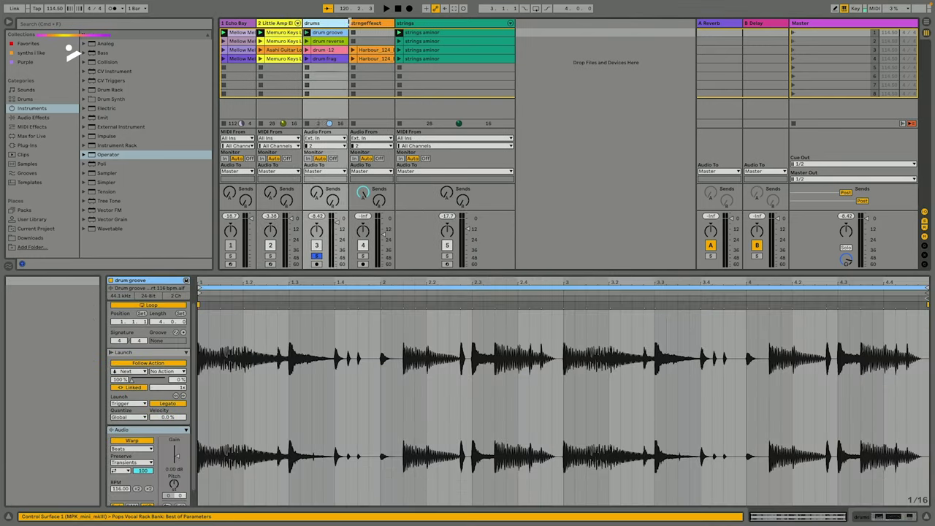
# Widen the drums track and check the launch settings of its drum clips, ending on the drum groove clip
pyautogui.moveTo(350, 22); pyautogui.dragTo(432, 23)
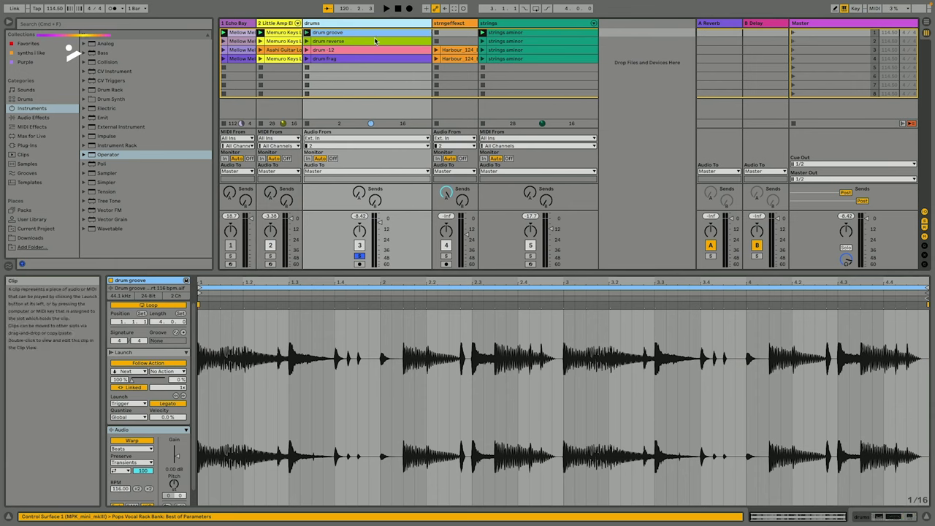
pyautogui.click(357, 50)
pyautogui.click(347, 60)
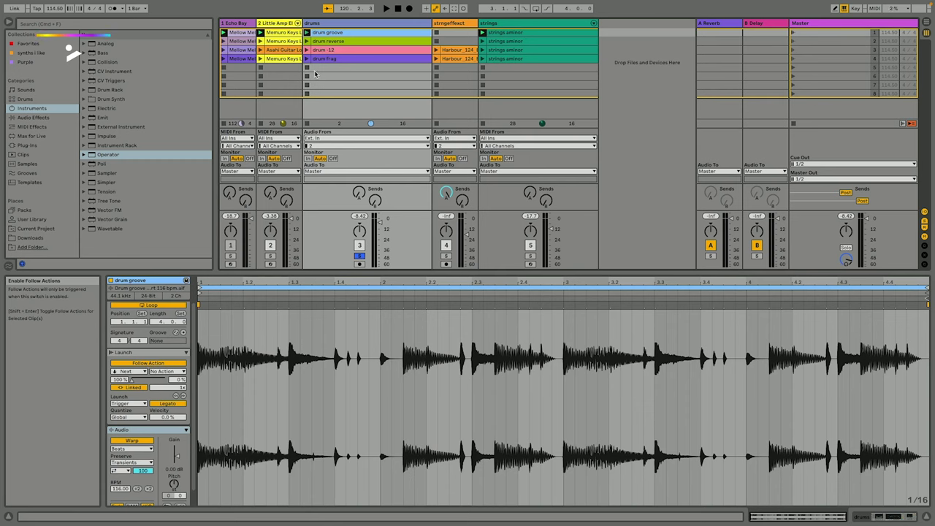
pyautogui.click(347, 44)
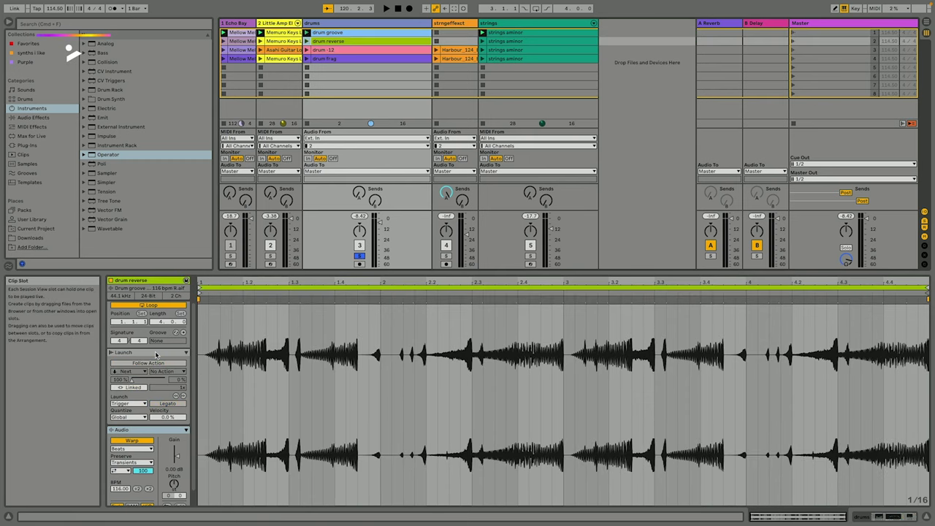
pyautogui.click(359, 34)
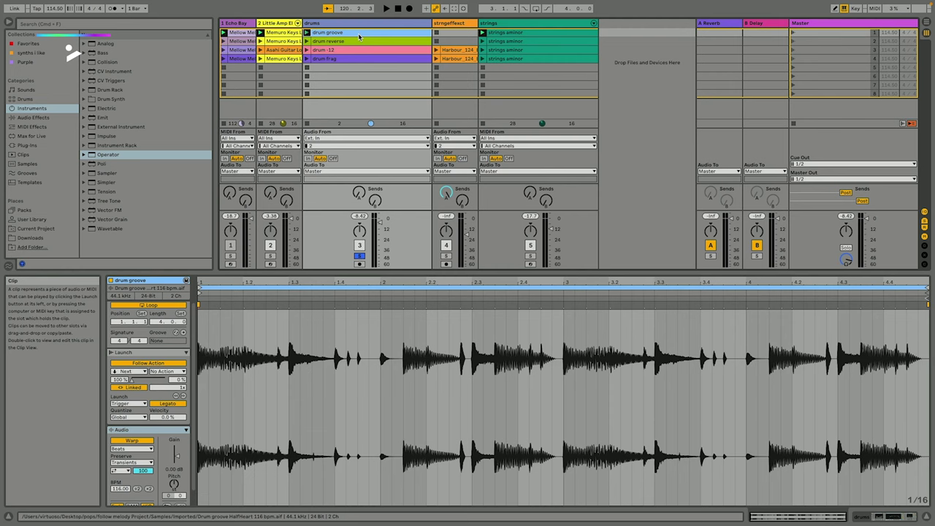
# Launch drum groove, drum reverse, drum -12 and drum frag in turn, followed by drum reverse and drum groove again, to hear the transitions
pyautogui.click(306, 34)
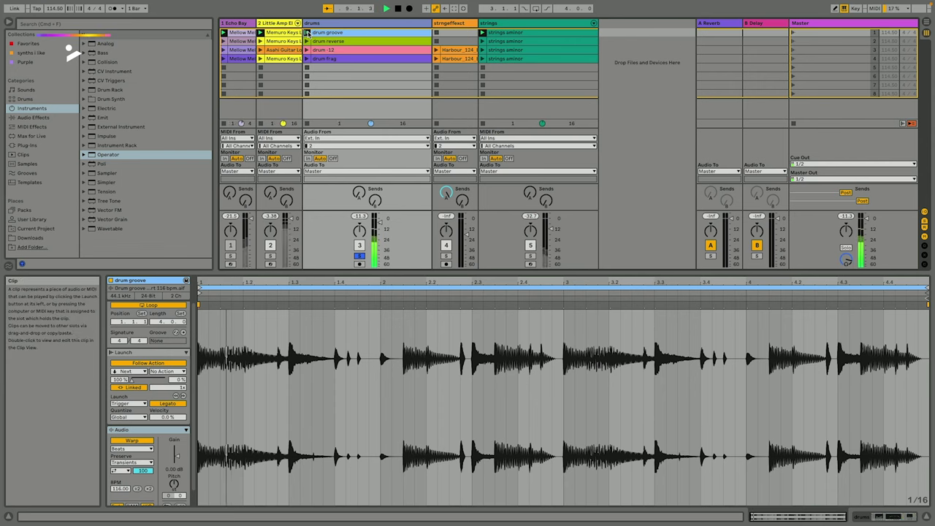
pyautogui.click(307, 42)
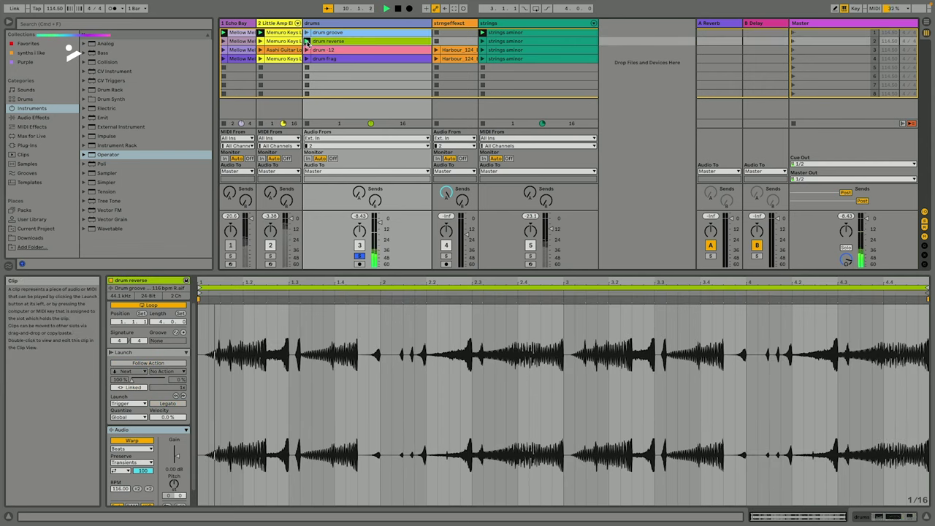
pyautogui.click(307, 50)
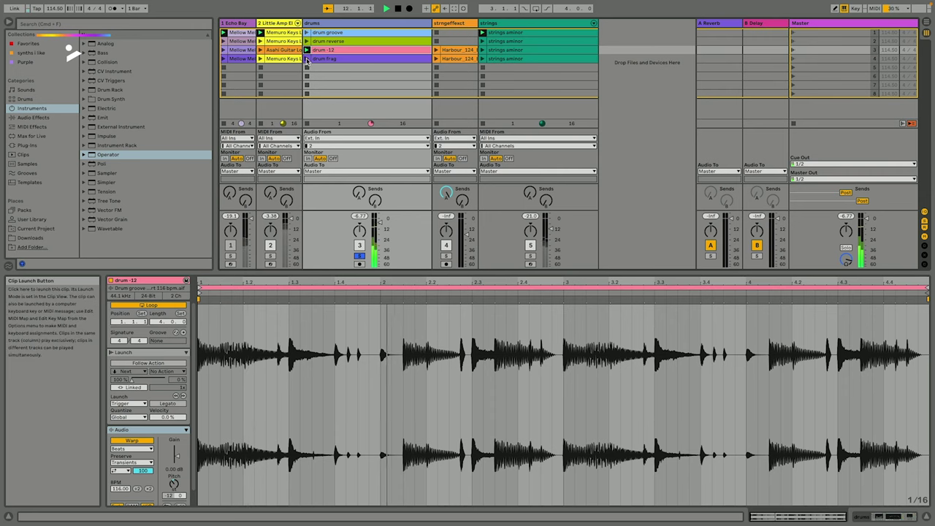
pyautogui.click(306, 58)
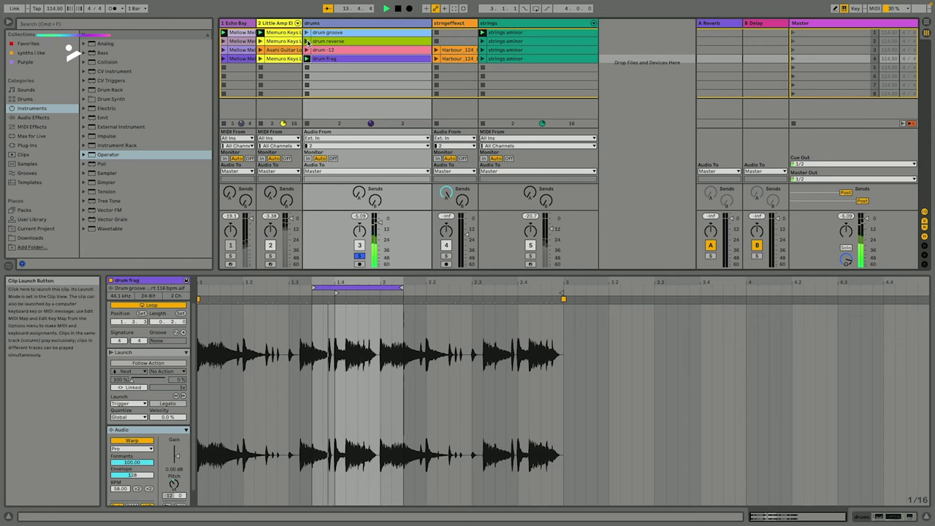
pyautogui.click(308, 42)
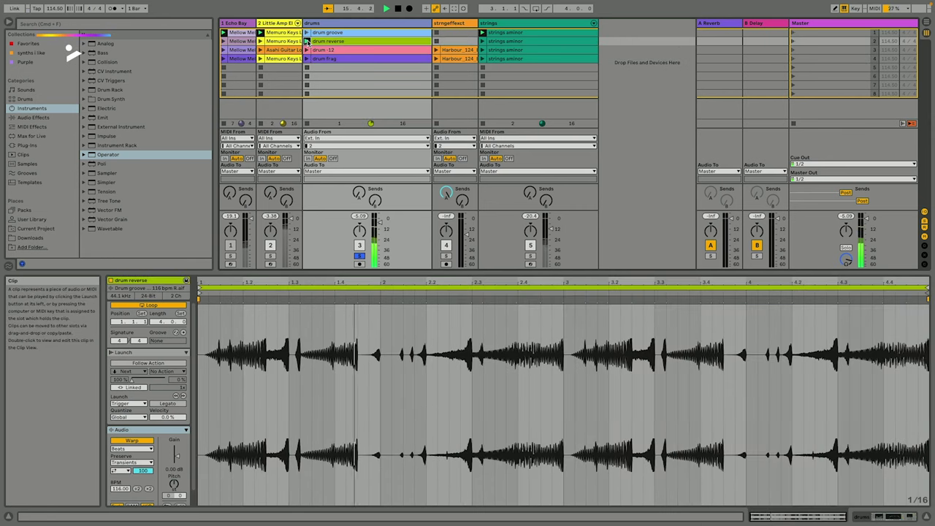
pyautogui.click(308, 34)
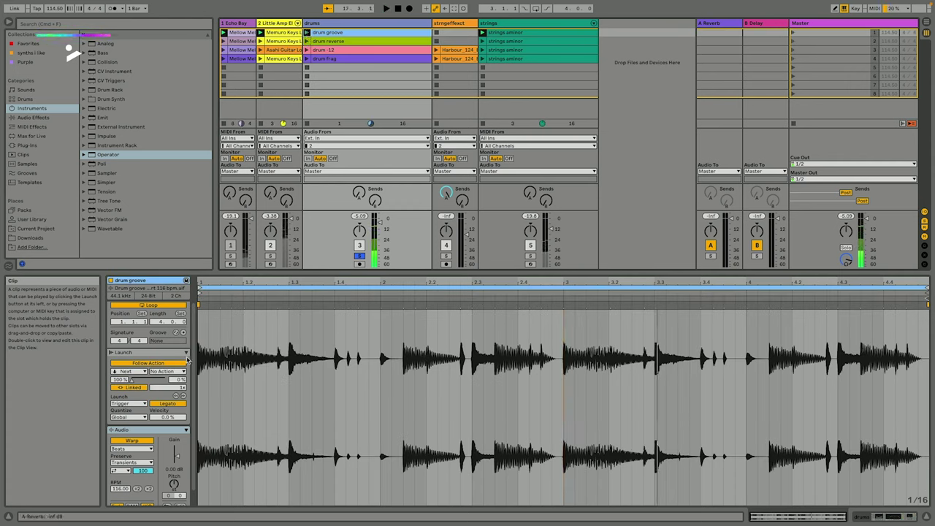
# Enable Follow Action and Legato for the drum reverse, drum -12 and drum frag clips
pyautogui.click(370, 42)
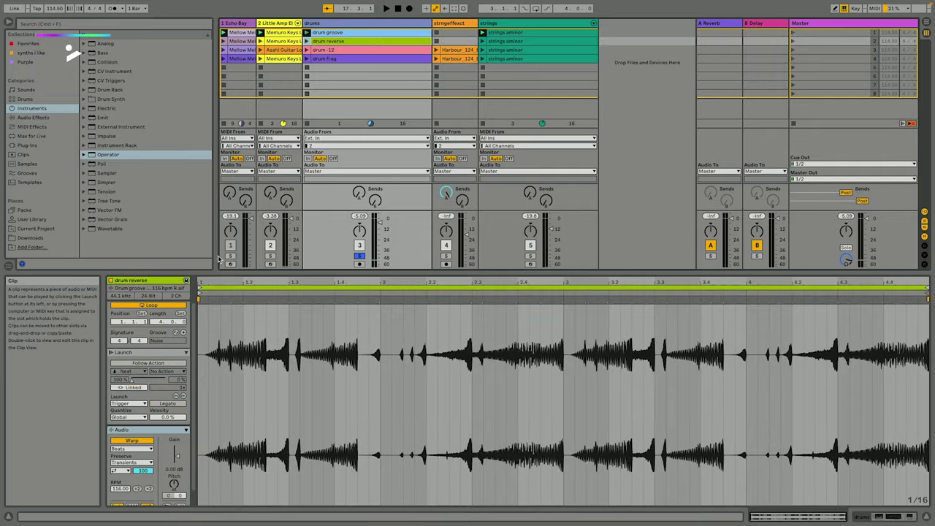
pyautogui.click(148, 363)
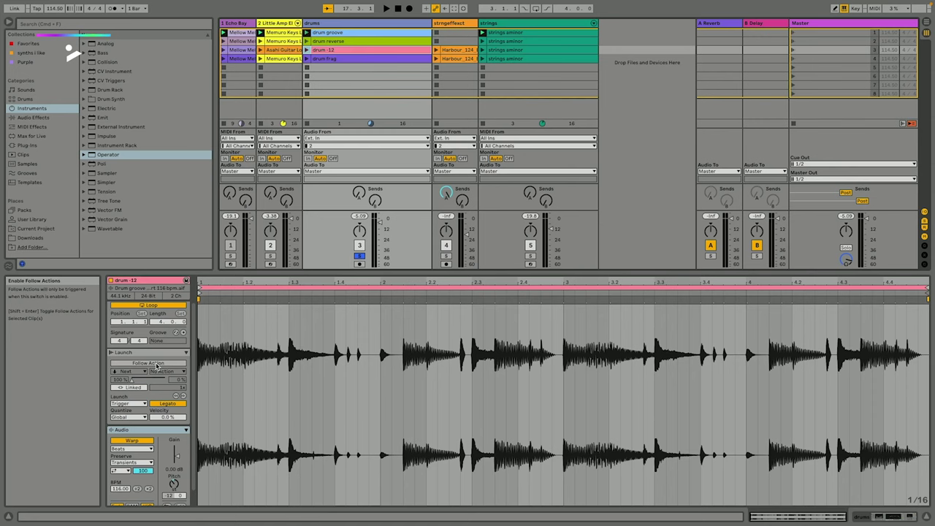
pyautogui.click(156, 363)
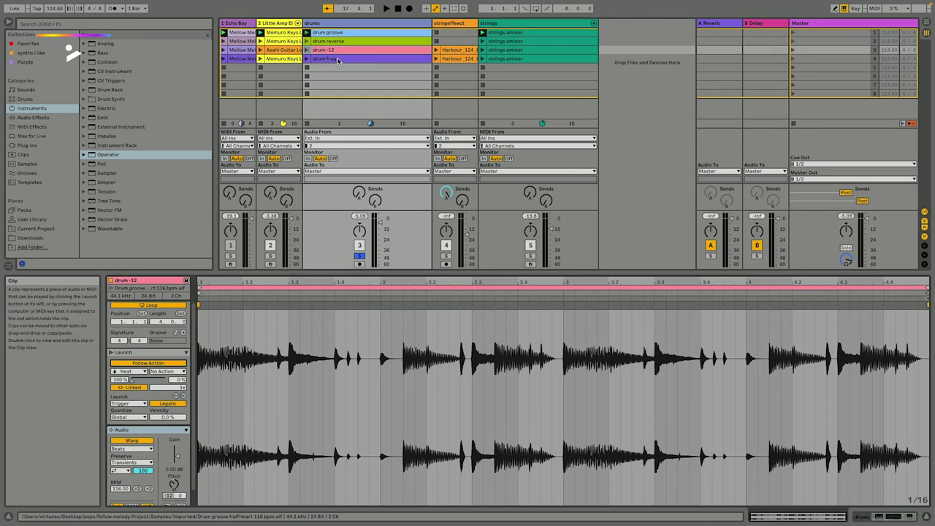
pyautogui.click(338, 59)
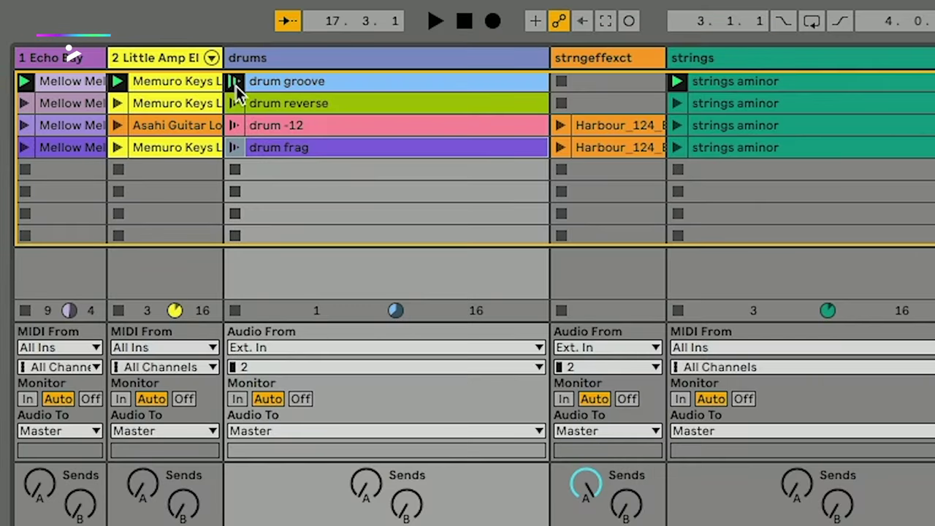
# Play the drum groove clip and switch between the drum reverse, drum -12 and drum frag clips to hear Legato launching
pyautogui.click(235, 86)
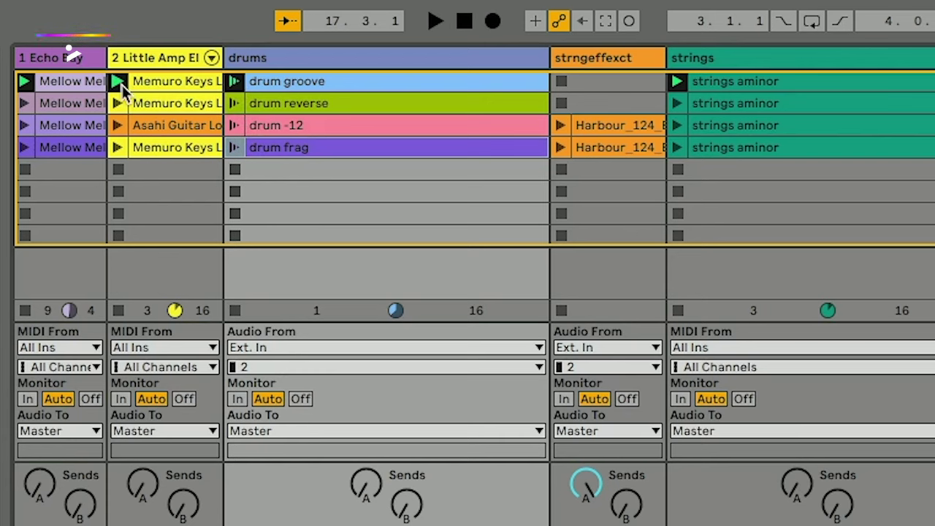
pyautogui.click(271, 86)
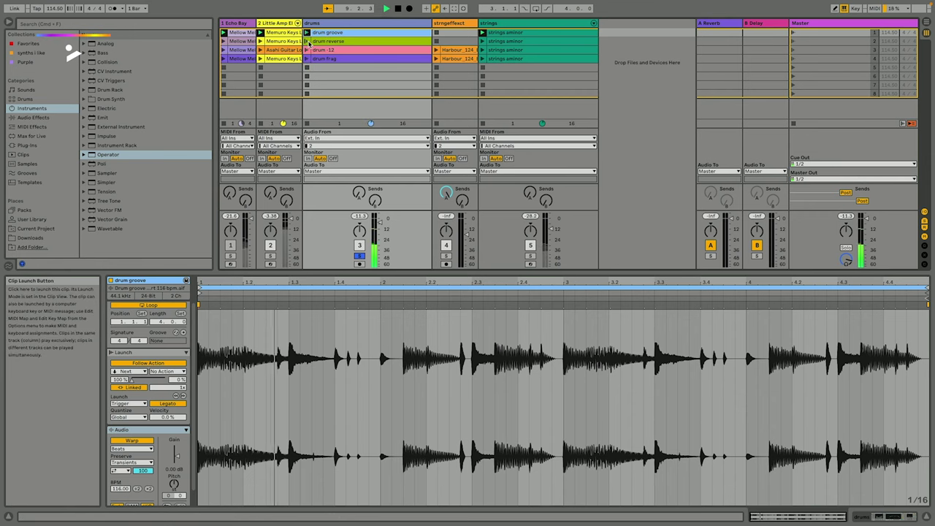
pyautogui.click(307, 42)
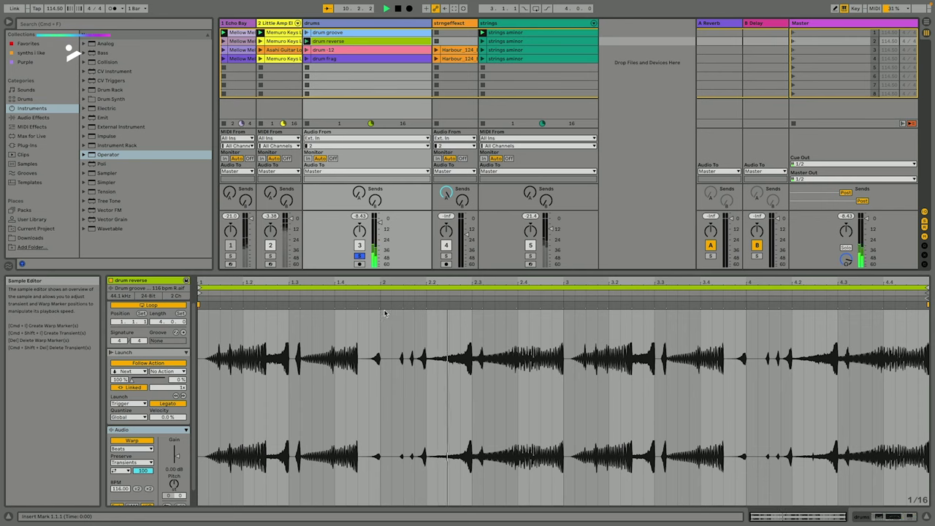
pyautogui.click(308, 50)
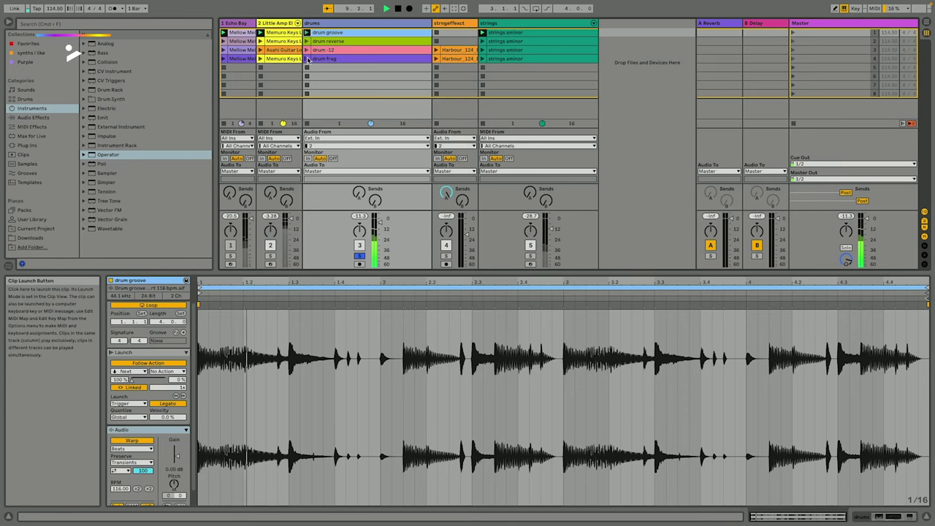
pyautogui.click(307, 58)
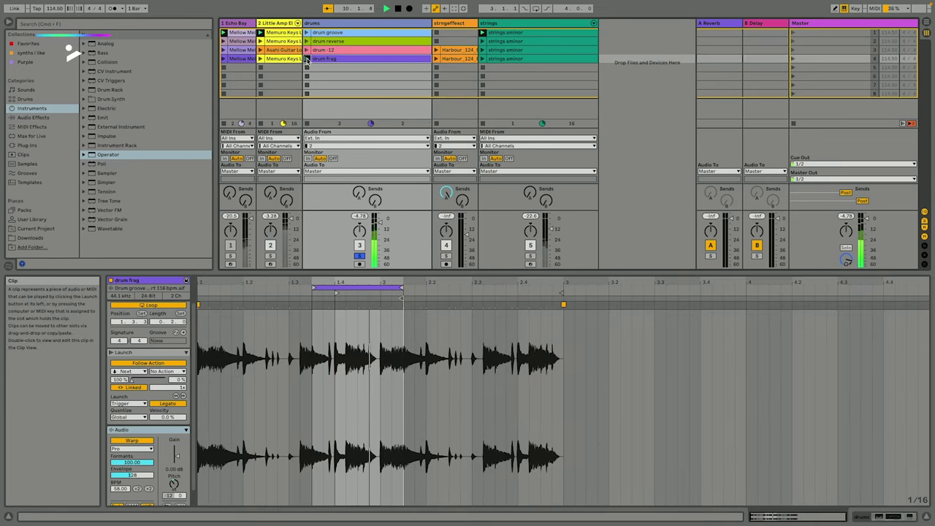
pyautogui.click(306, 41)
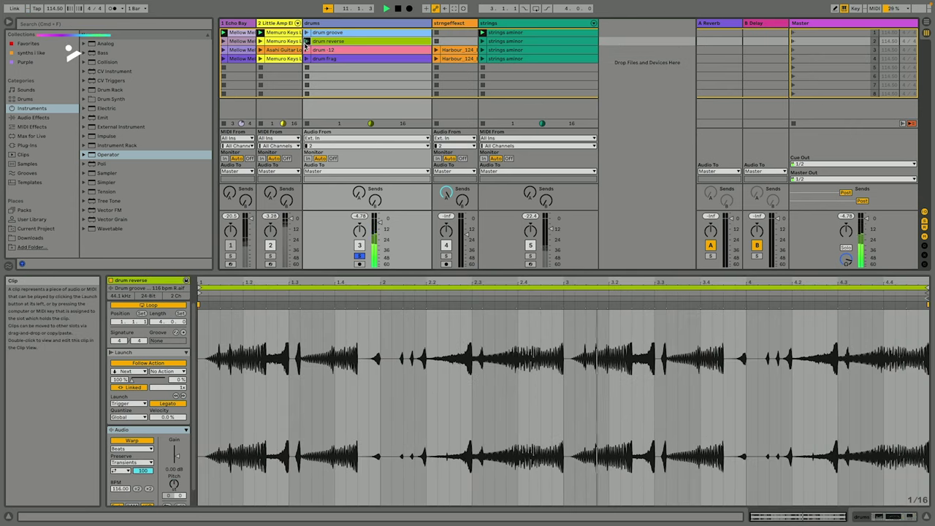
pyautogui.click(306, 49)
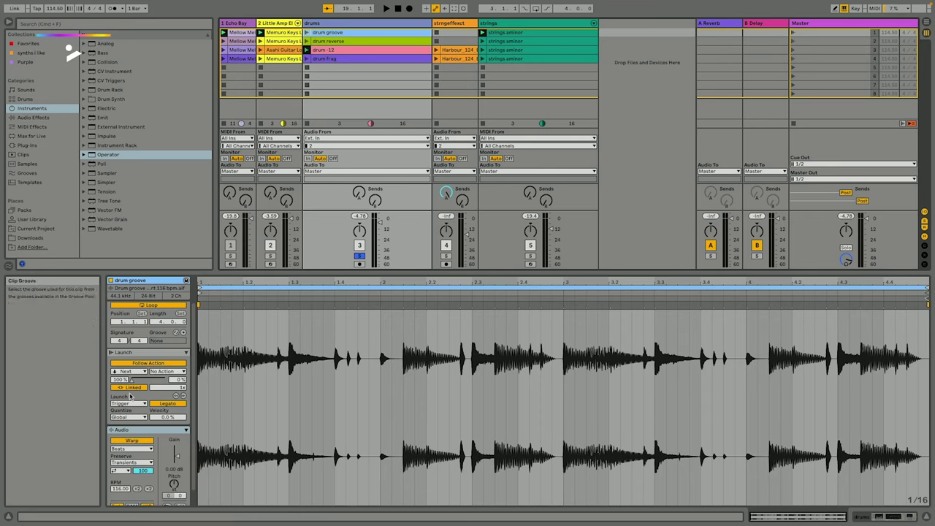
# View the launch quantization options available for the drum groove clip
pyautogui.click(125, 417)
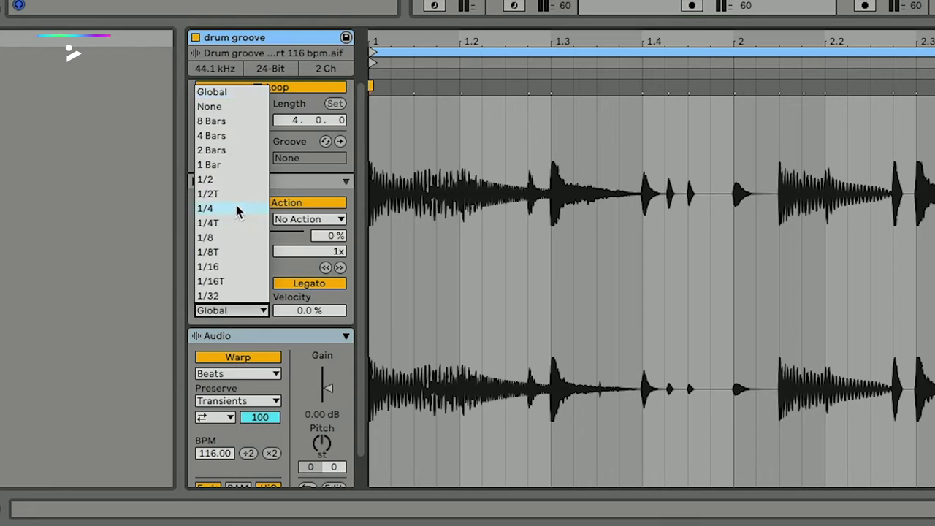